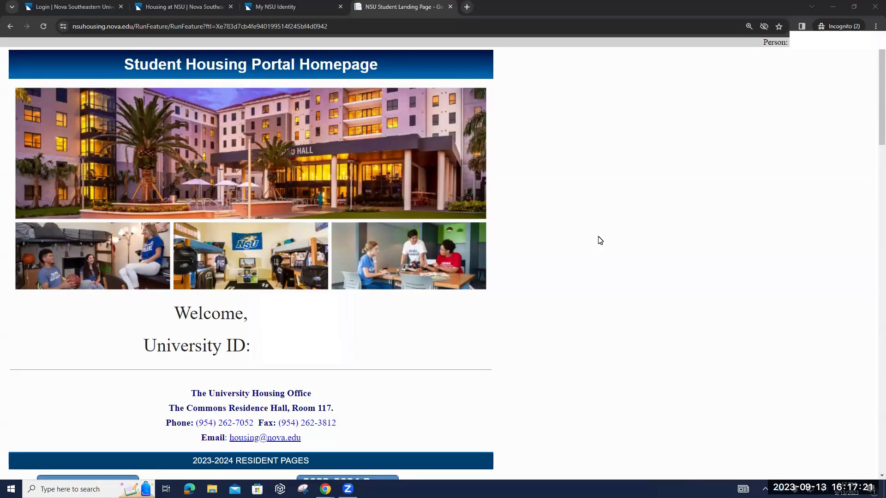
Step: Start retrieving the NSU username from the My NSU Identity page
left_click(291, 7)
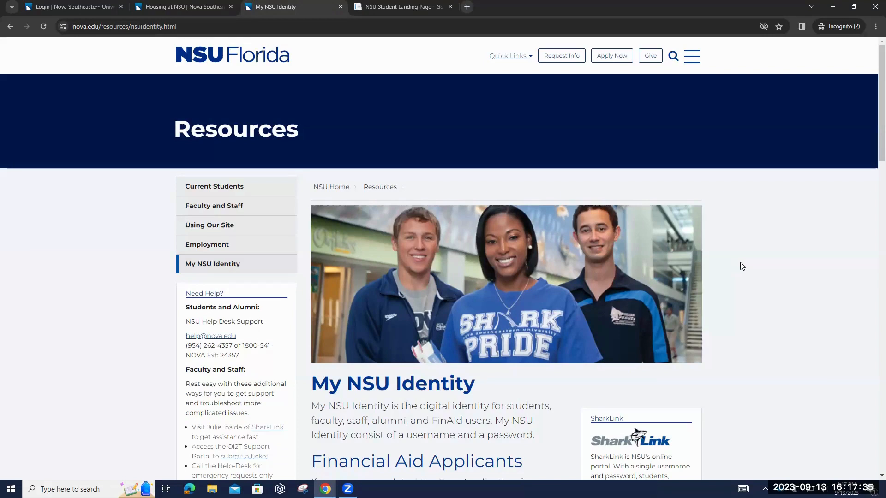
scroll(735, 277, "down", 4)
scroll(623, 311, "down", 4)
scroll(543, 330, "down", 1)
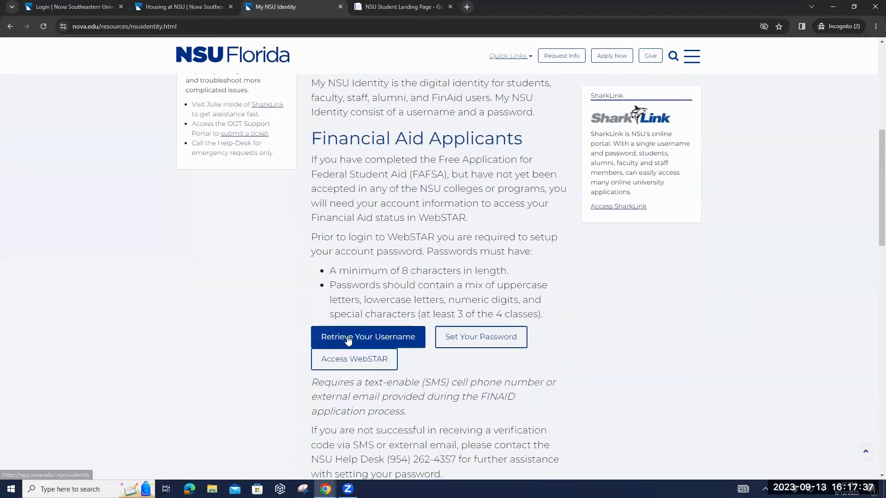
left_click(367, 337)
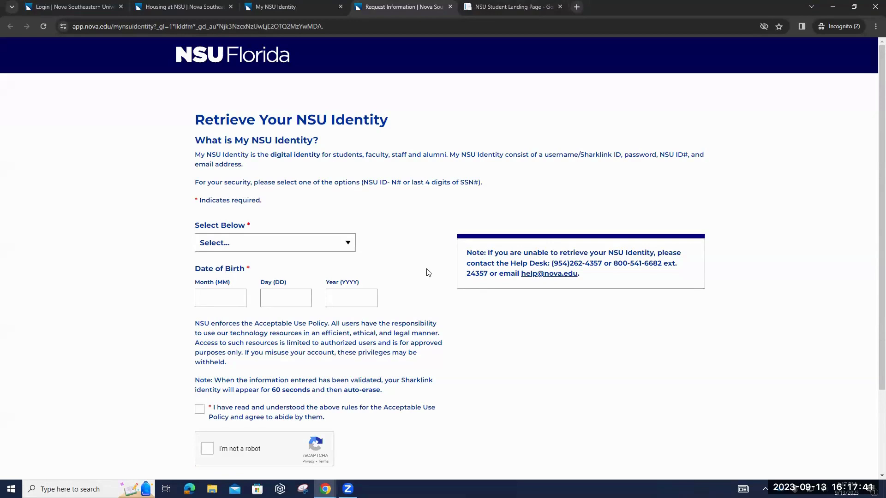
Step: Choose NSU ID (N#) as the verification option, then change it to Last 4 Digits of SSN
left_click(348, 242)
left_click(242, 267)
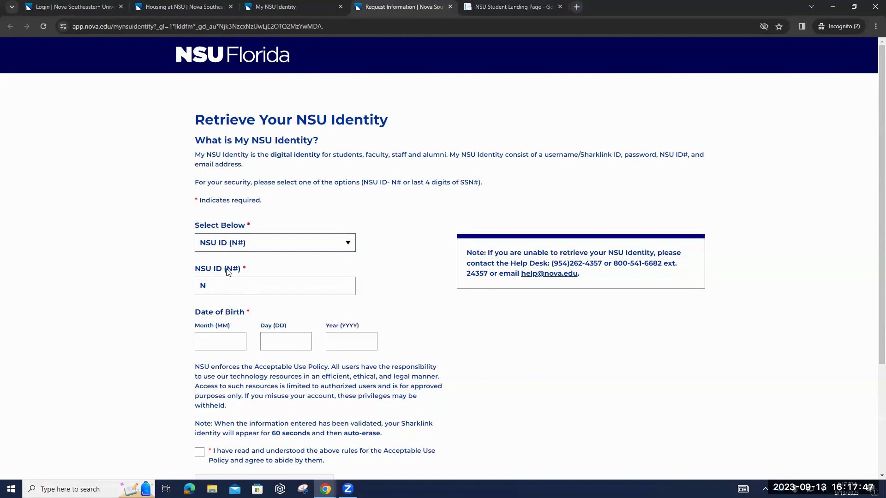
left_click(246, 243)
left_click(240, 276)
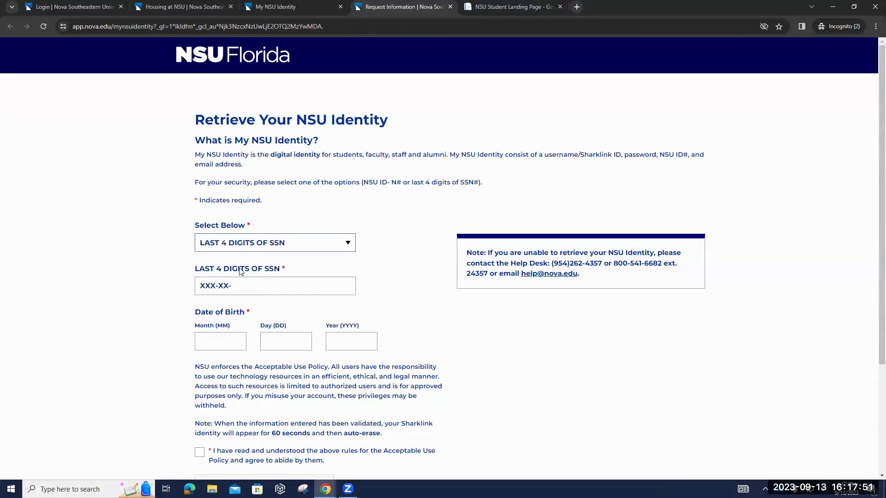
scroll(375, 270, "down", 2)
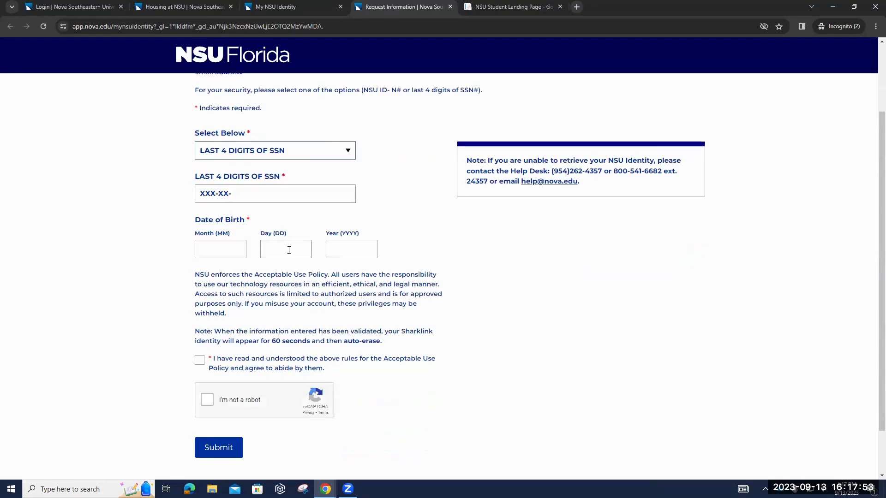
scroll(351, 248, "down", 1)
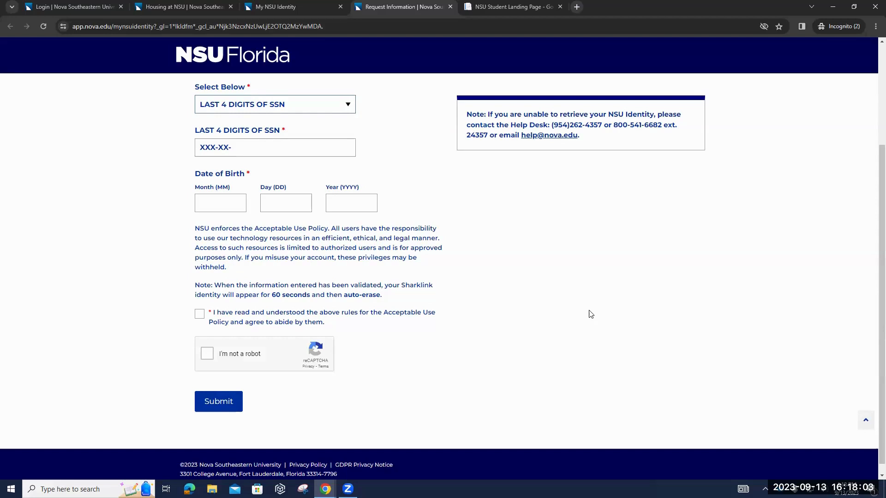
scroll(590, 314, "up", 3)
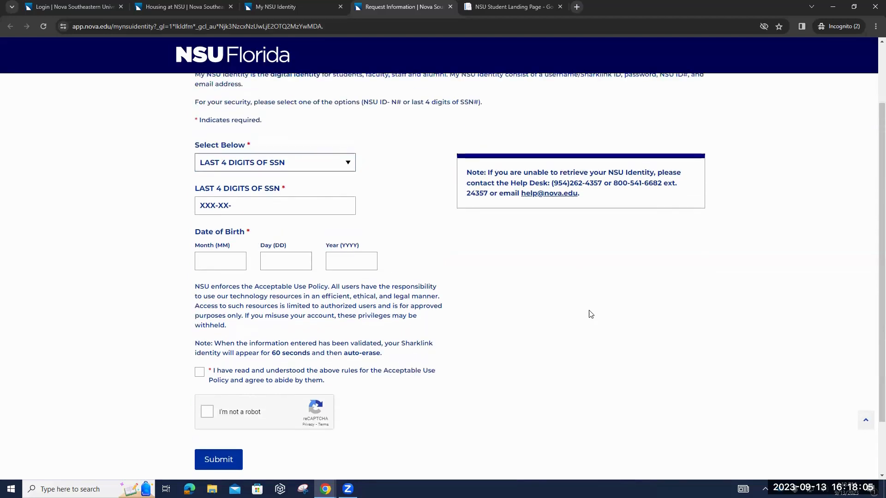
scroll(591, 315, "up", 2)
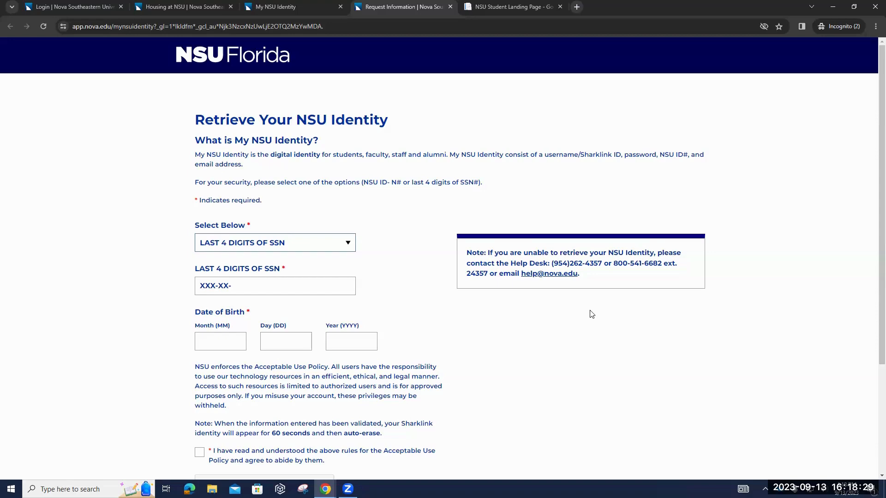
Step: Sign in on the NSU Login page with the entered username and password
left_click(73, 6)
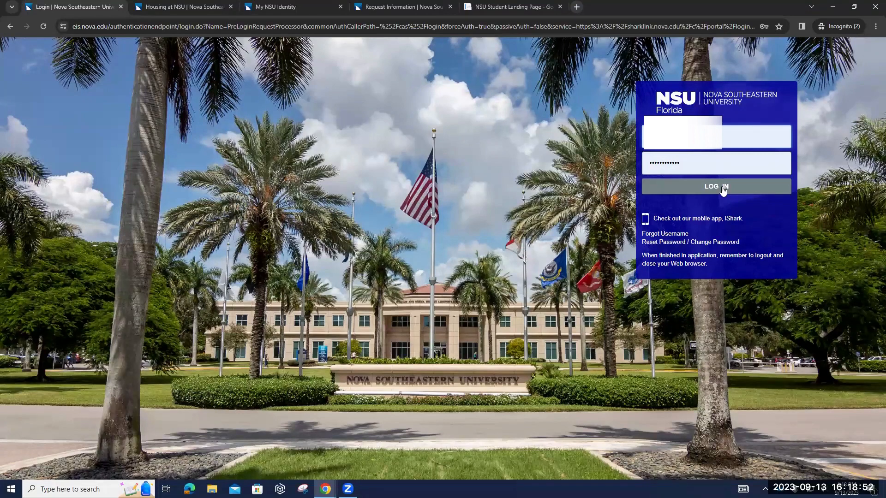
left_click(722, 190)
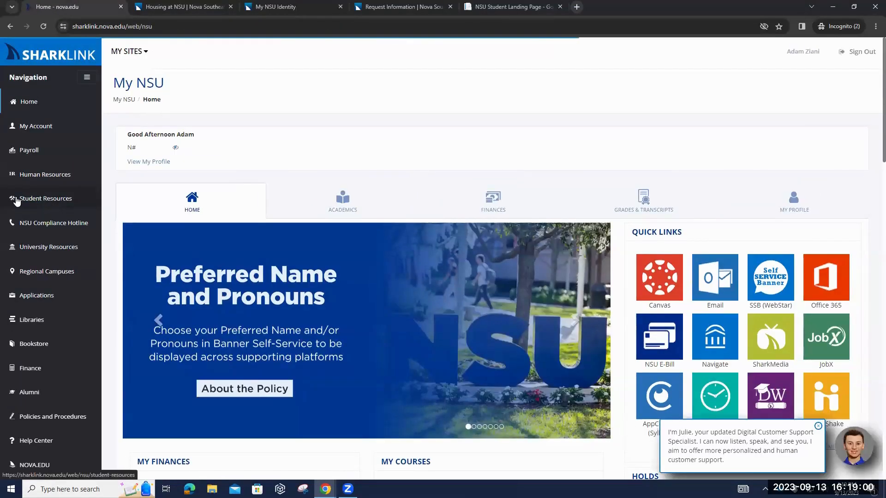
Step: Browse Student Resources, expanding the Housing Information and Current Housing Residents link groups
left_click(33, 200)
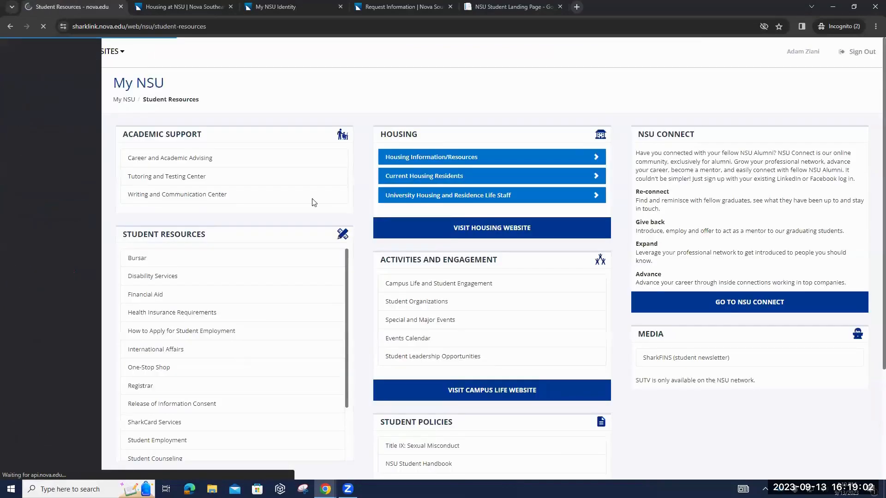
left_click_drag(417, 139, 419, 138)
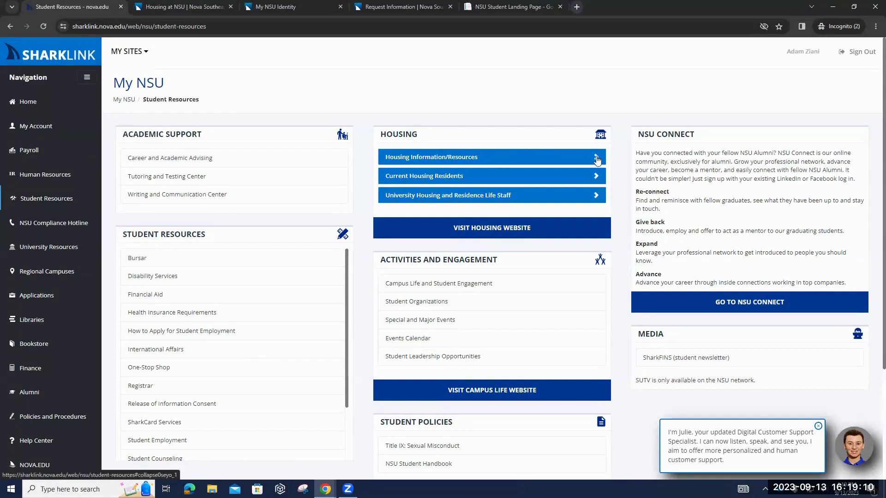
left_click(597, 159)
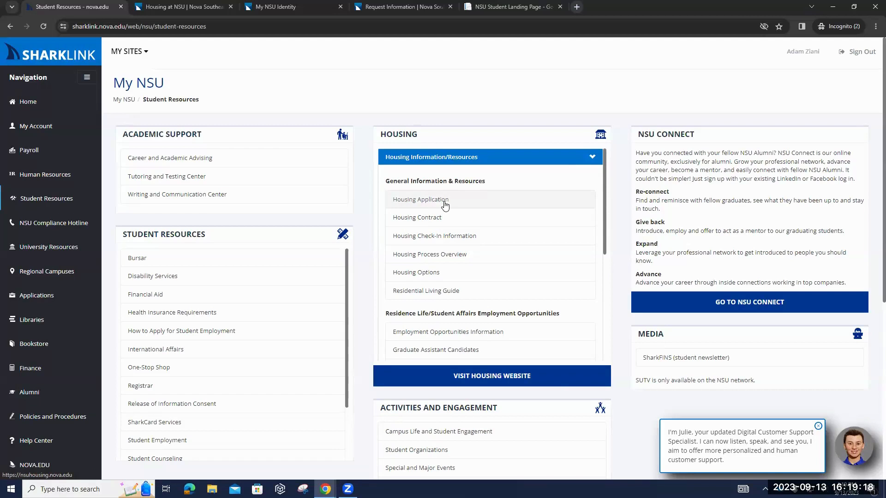
left_click(462, 157)
left_click(479, 176)
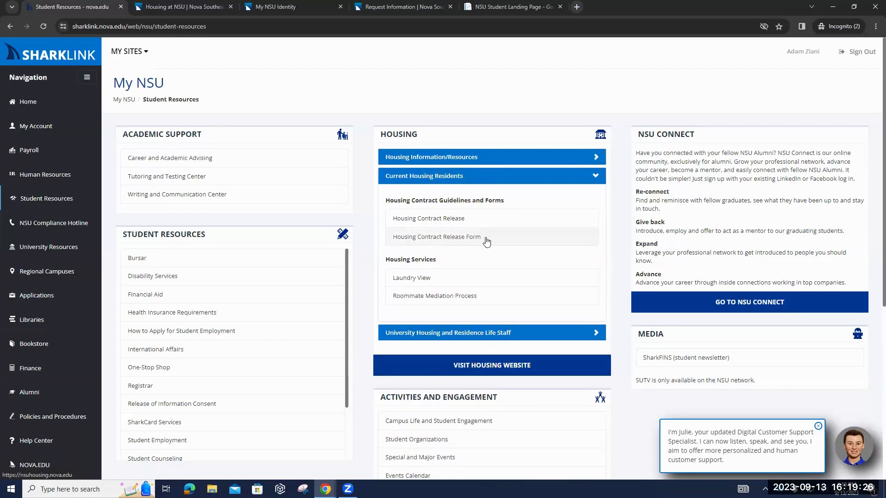
Step: View the Student Housing Portal page, then the Housing at NSU site
left_click(491, 7)
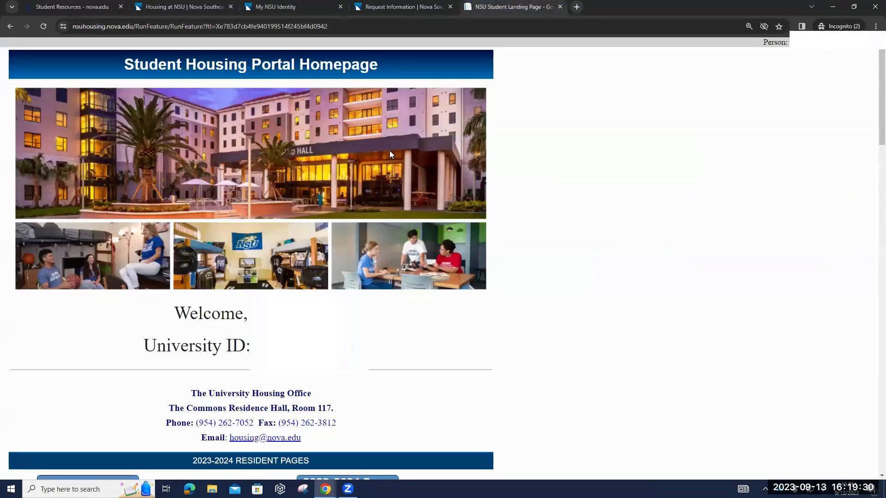
left_click(183, 6)
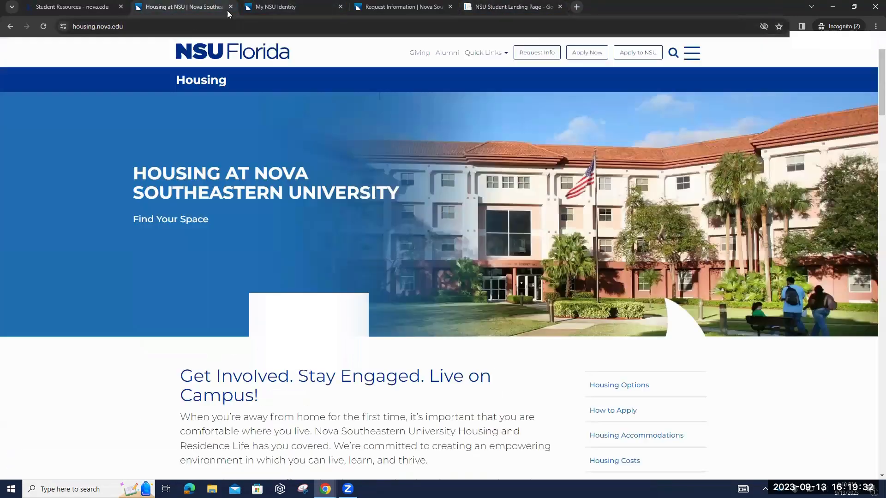
Step: Check the housing site's address, then go to the Student Housing Portal via Apply for Housing
left_click(130, 27)
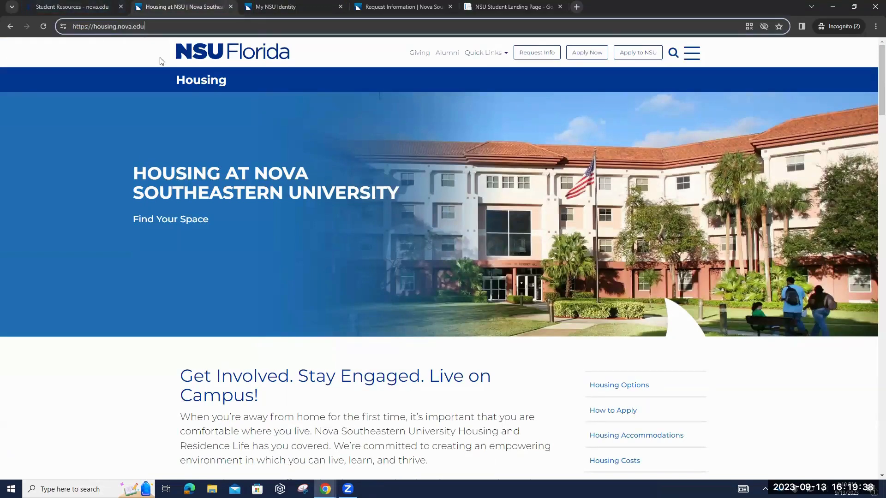
left_click(171, 158)
scroll(484, 222, "down", 1)
scroll(484, 221, "down", 2)
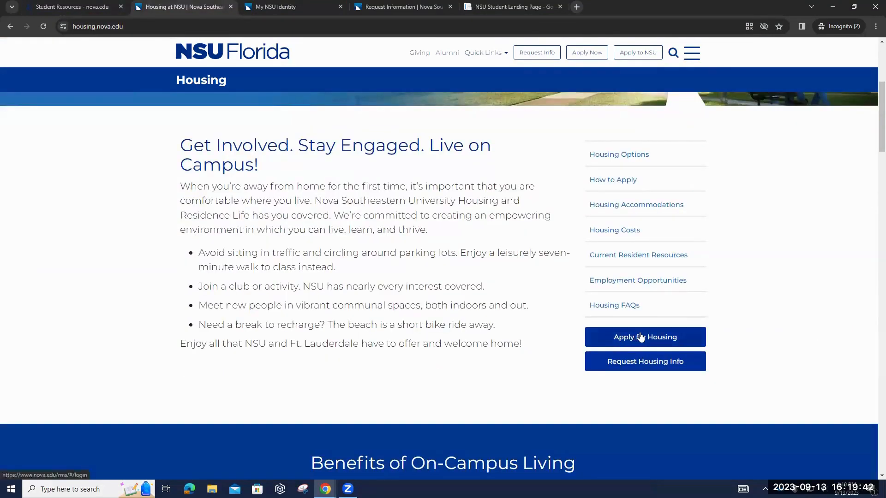
left_click(640, 337)
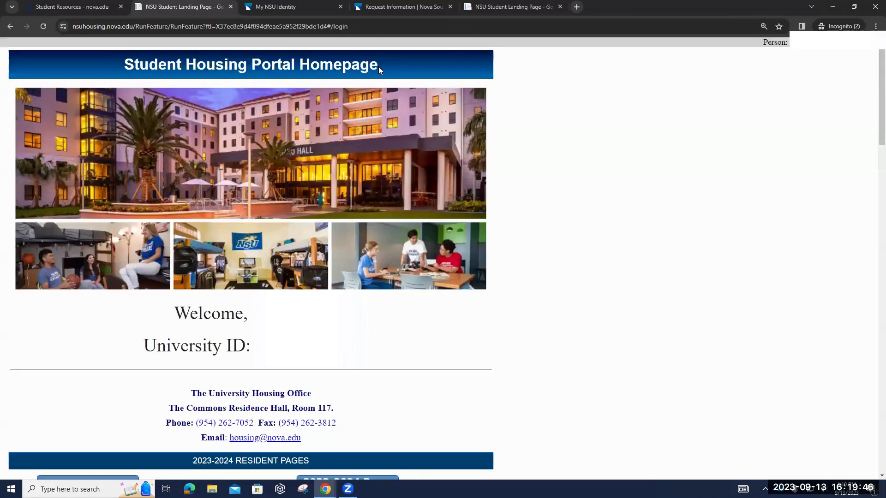
left_click_drag(378, 67, 127, 66)
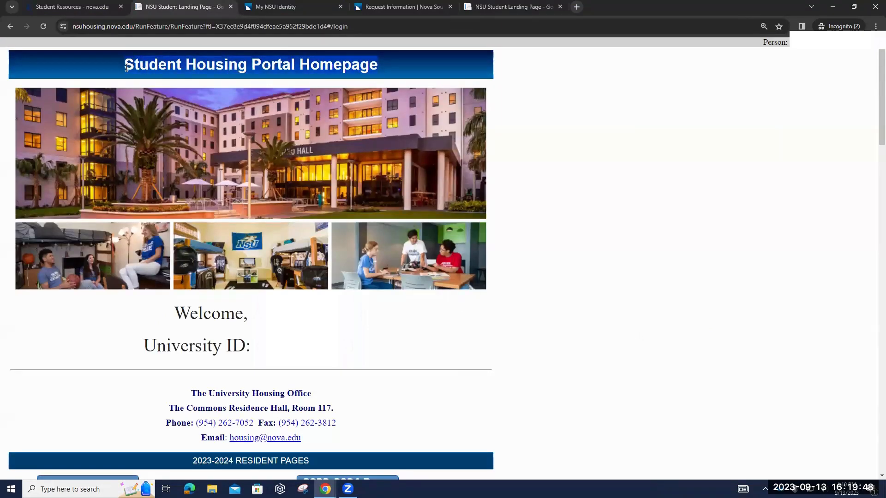
left_click(728, 301)
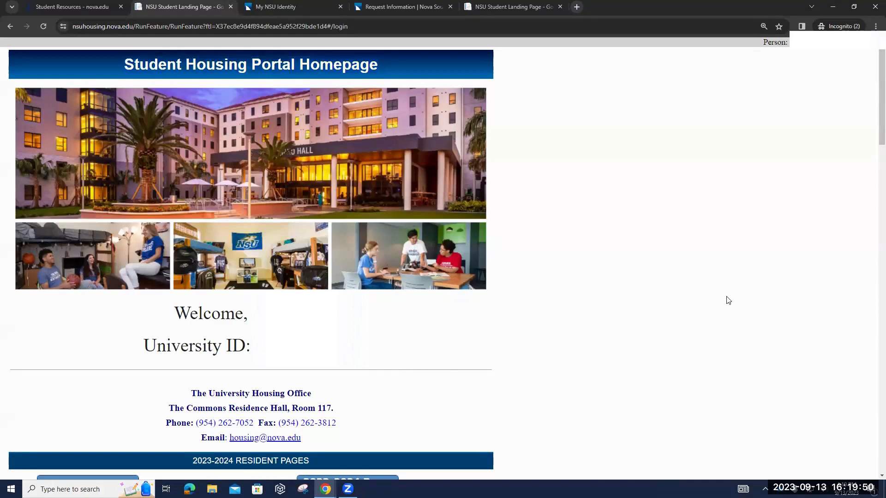